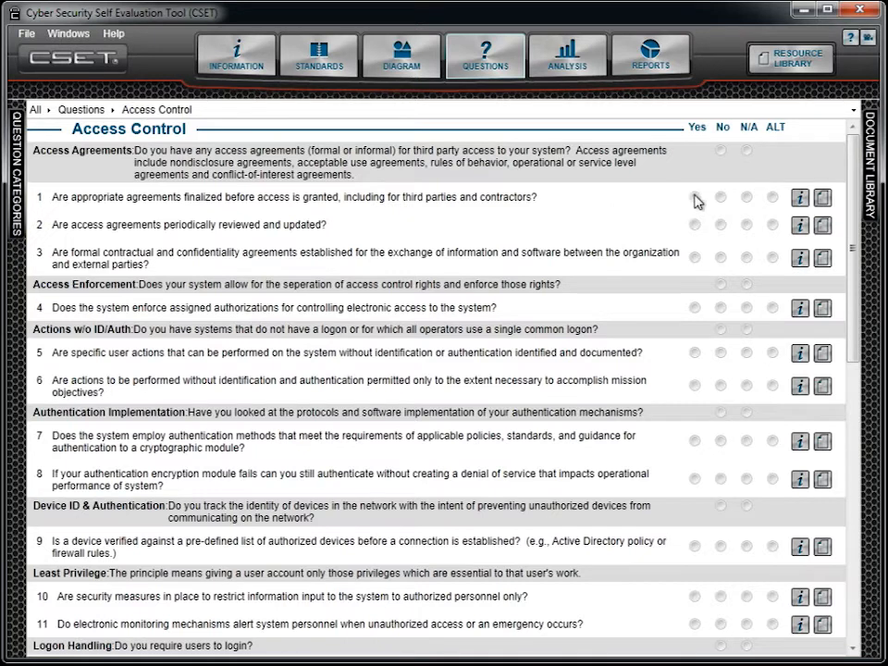
- Open the details of Access Control question 1, answer questions 1 and 3 with Yes, and mark both for review
left_click(822, 199)
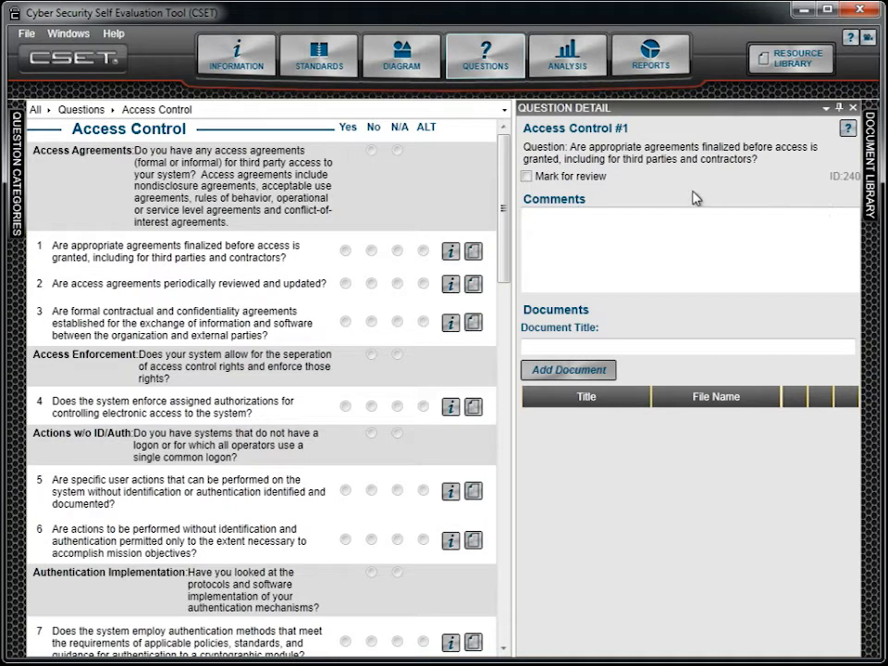
left_click(345, 256)
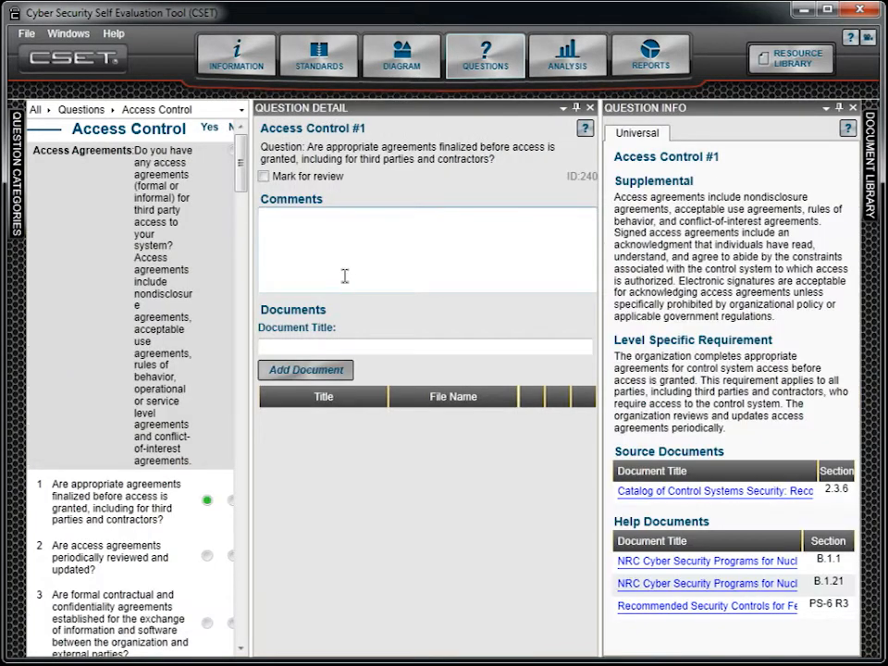
left_click(265, 176)
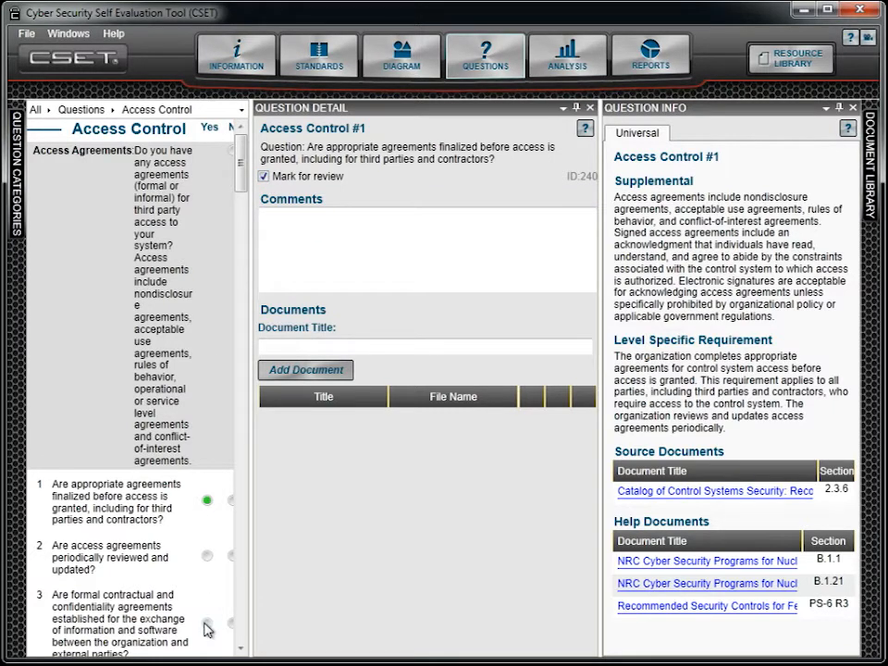
left_click(208, 625)
left_click(263, 188)
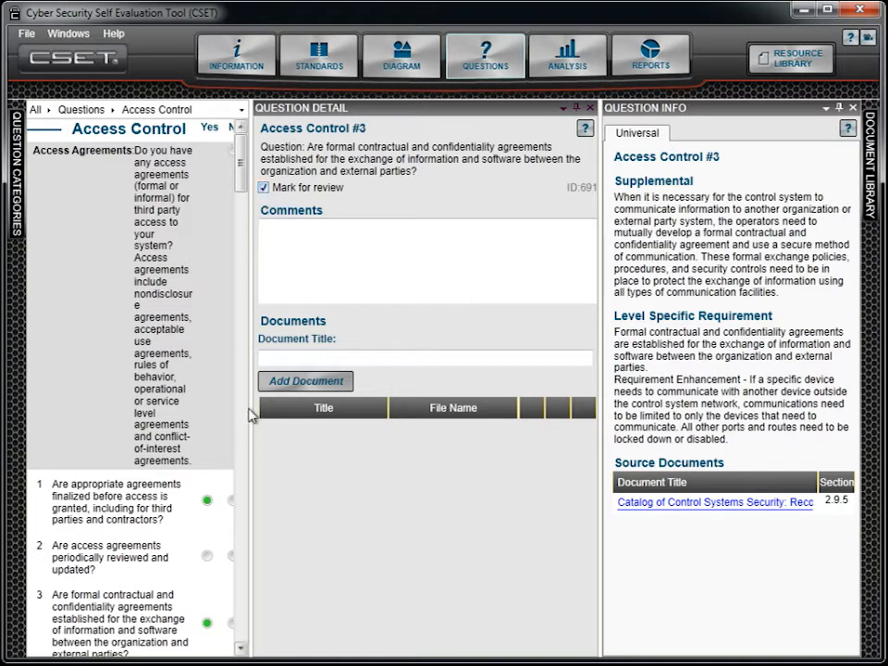
- Answer Access Control question 5 with Yes, mark it for review, and close the question detail and question info panes
left_click_drag(241, 180, 241, 234)
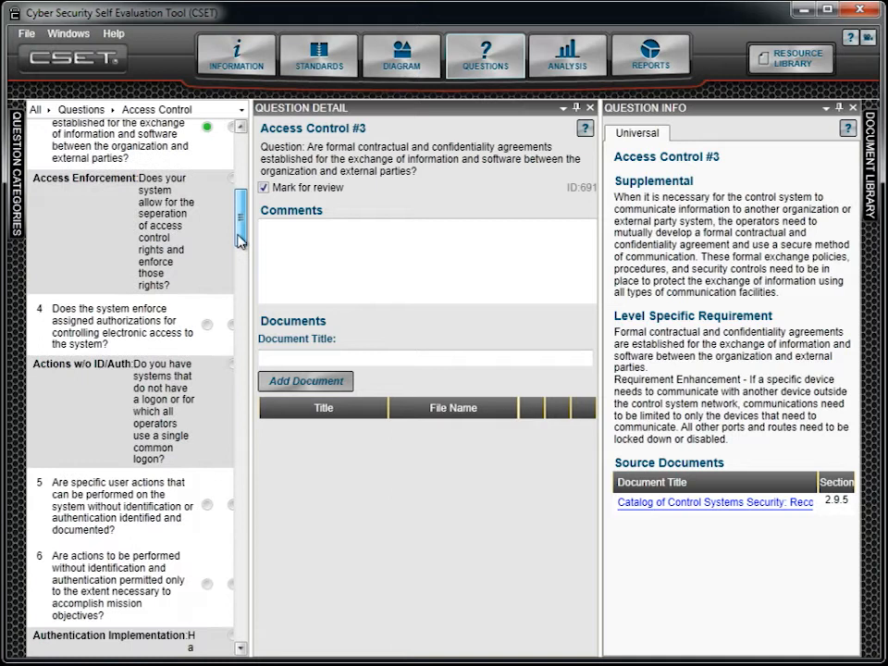
left_click(208, 505)
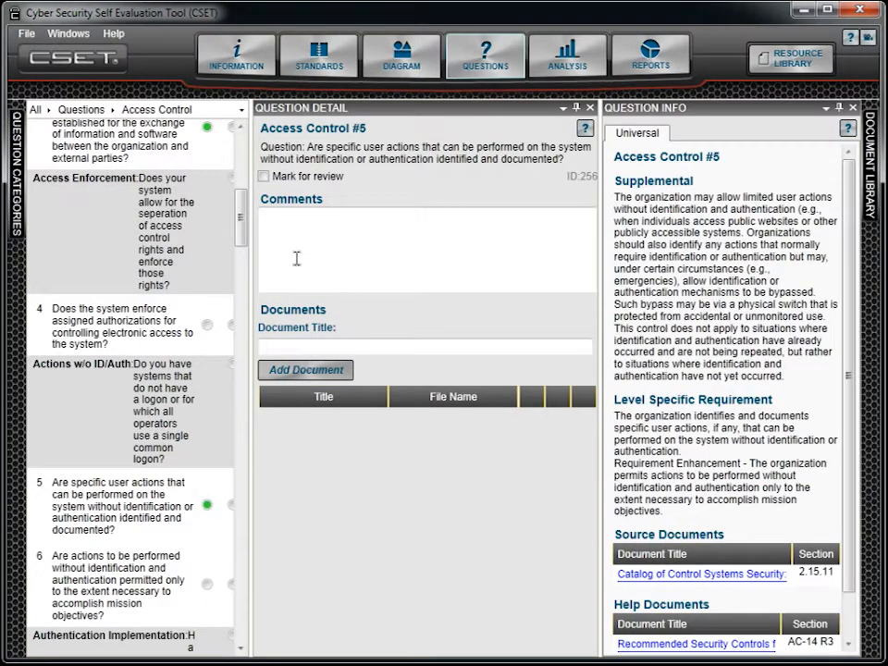
left_click(263, 177)
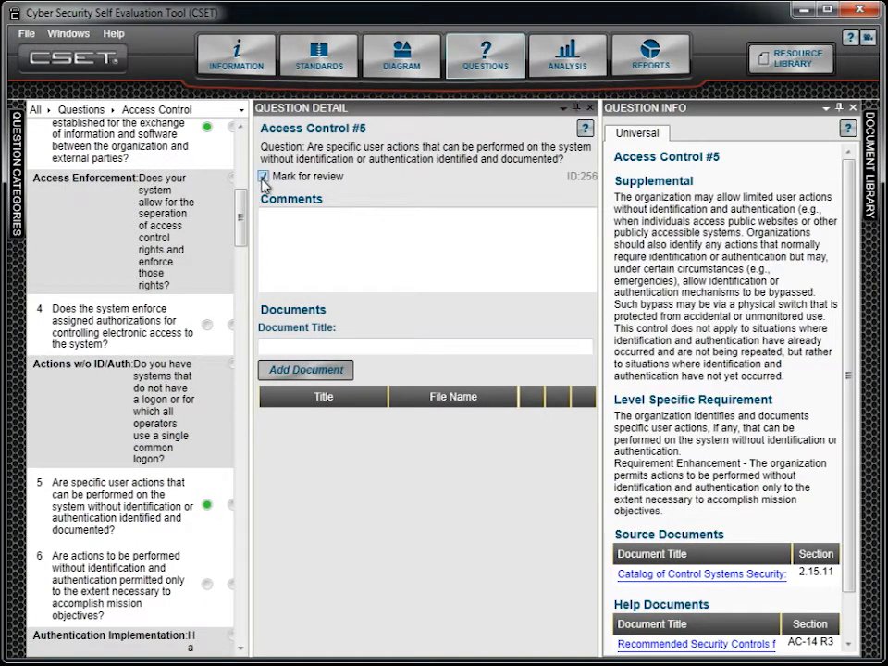
left_click(589, 108)
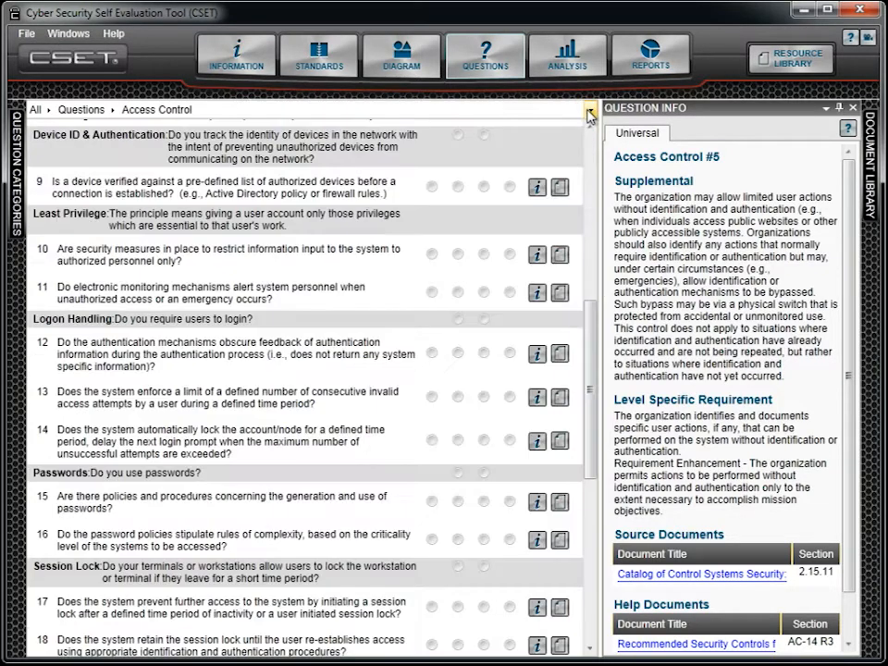
left_click(852, 108)
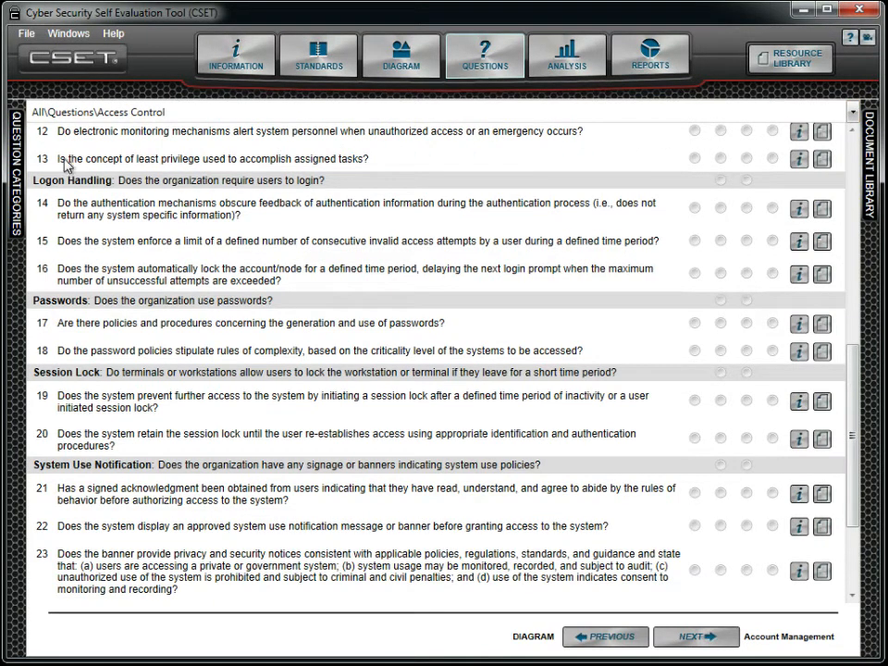
- Filter the Access Control questions to those marked for review, and remove the filter again
mouse_move(15, 132)
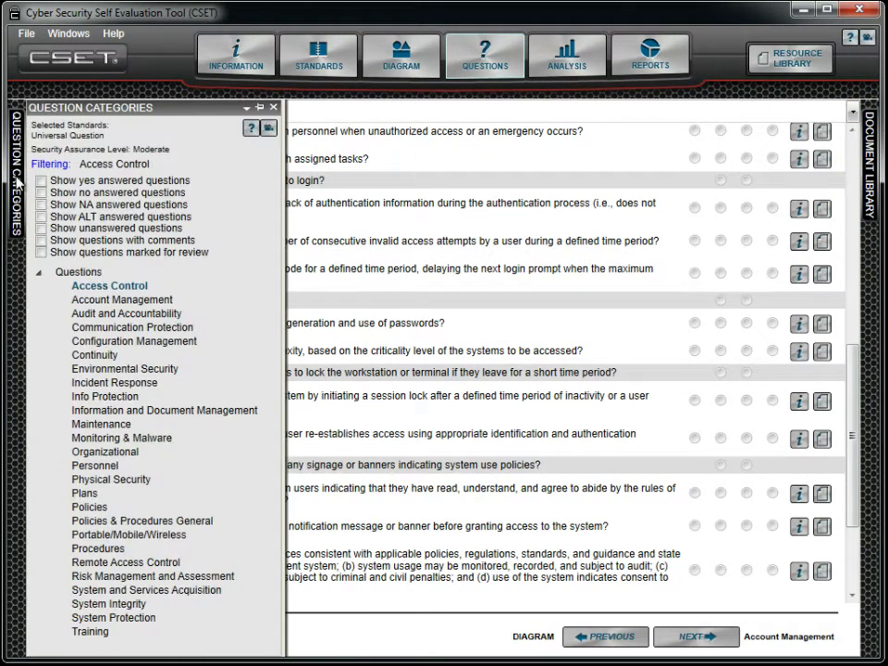
left_click(40, 252)
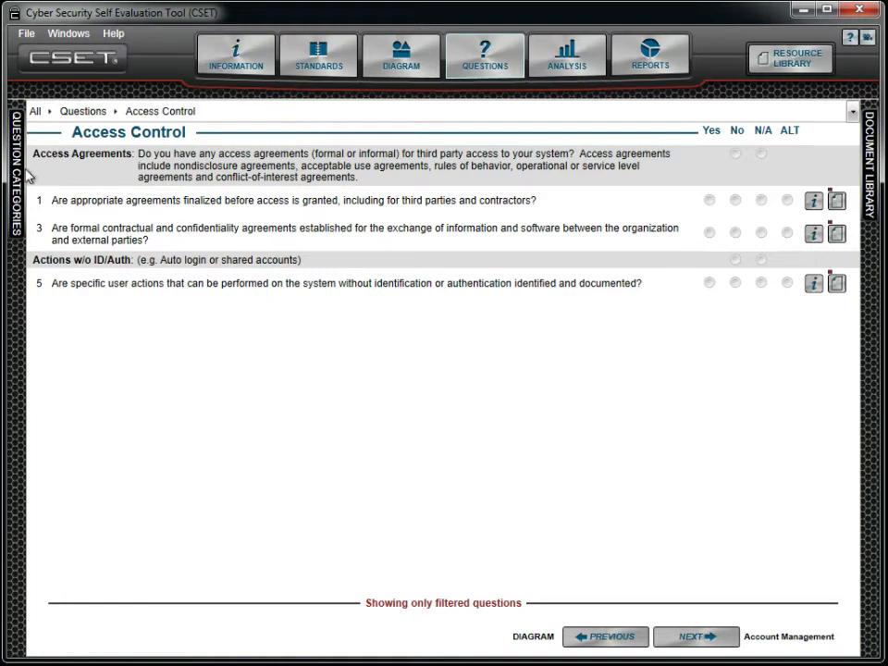
mouse_move(16, 176)
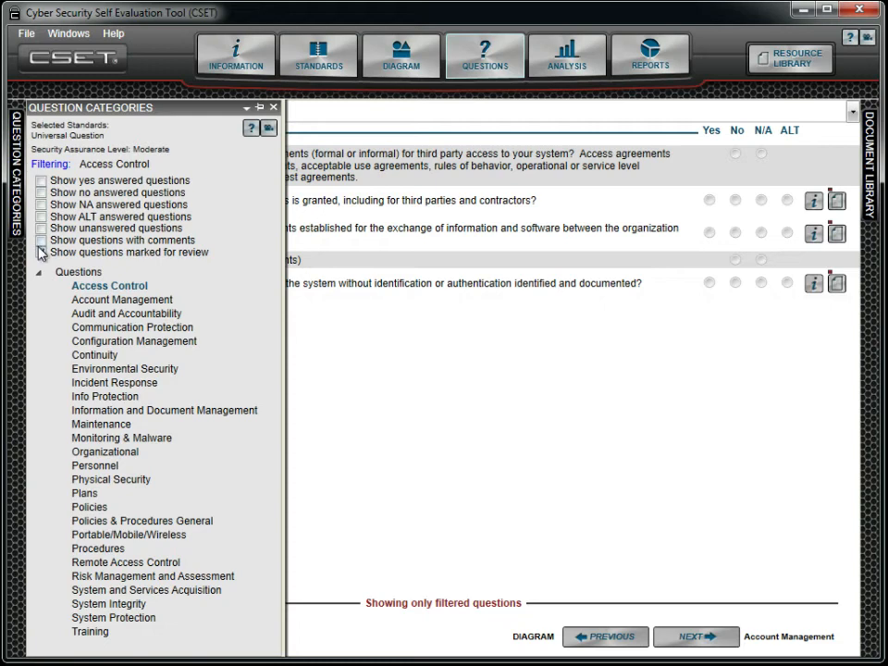
left_click(41, 252)
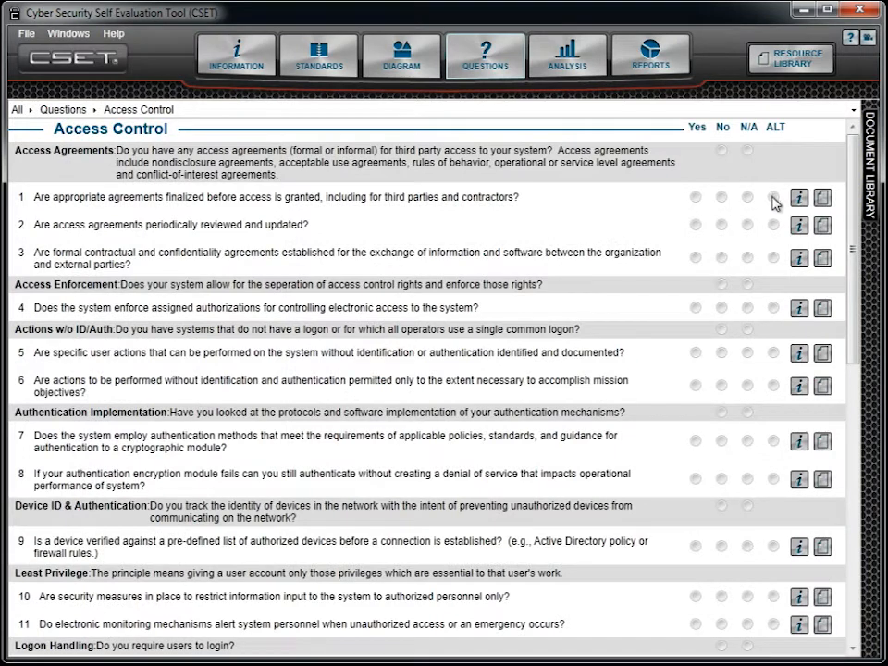
- Add a comment to Access Control question 1 beginning "We are careful about all outside parties, including contractors being able to access the systems"
left_click(821, 197)
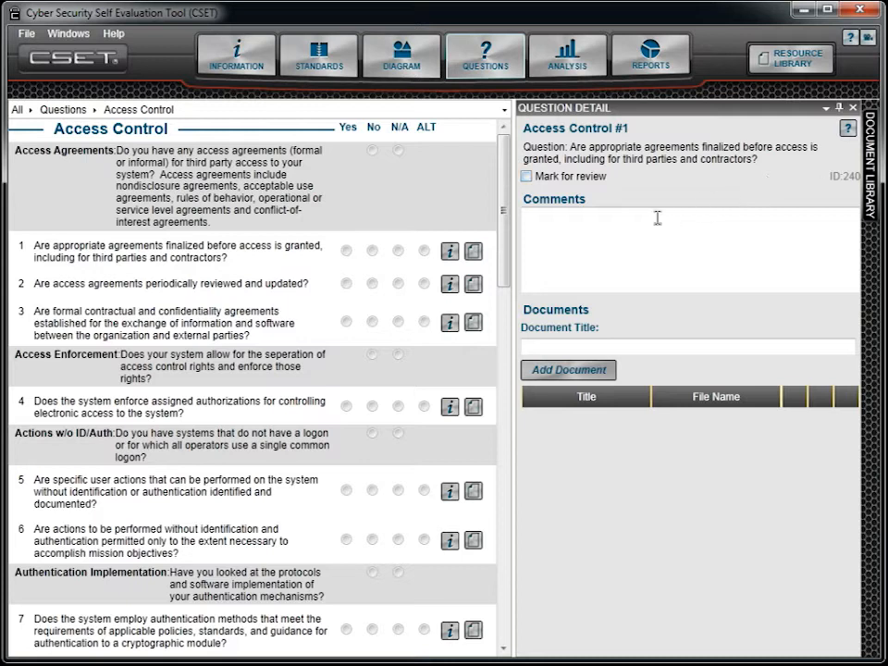
left_click(565, 230)
type("We are careful")
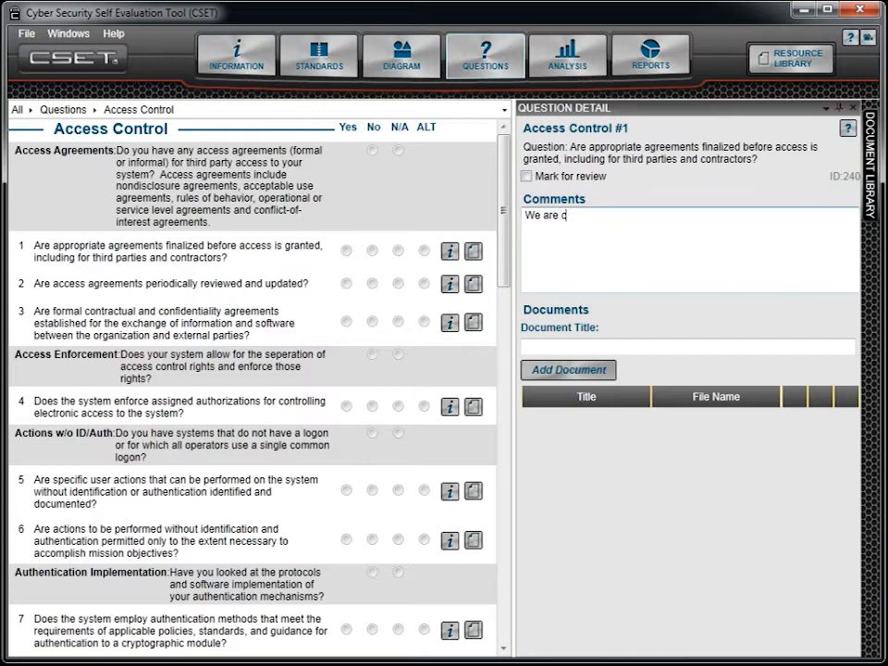
type(" about all outside parties, including contractors being")
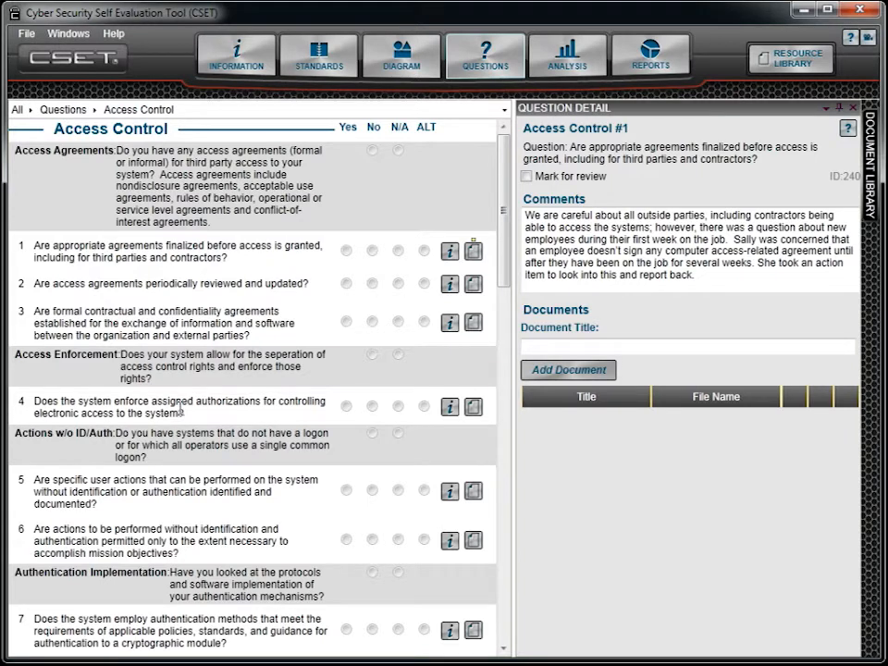
- Answer question 4 with ALT and enter a justification explaining that authentication and logging are required for all user actions, so no documentation is required
left_click(422, 407)
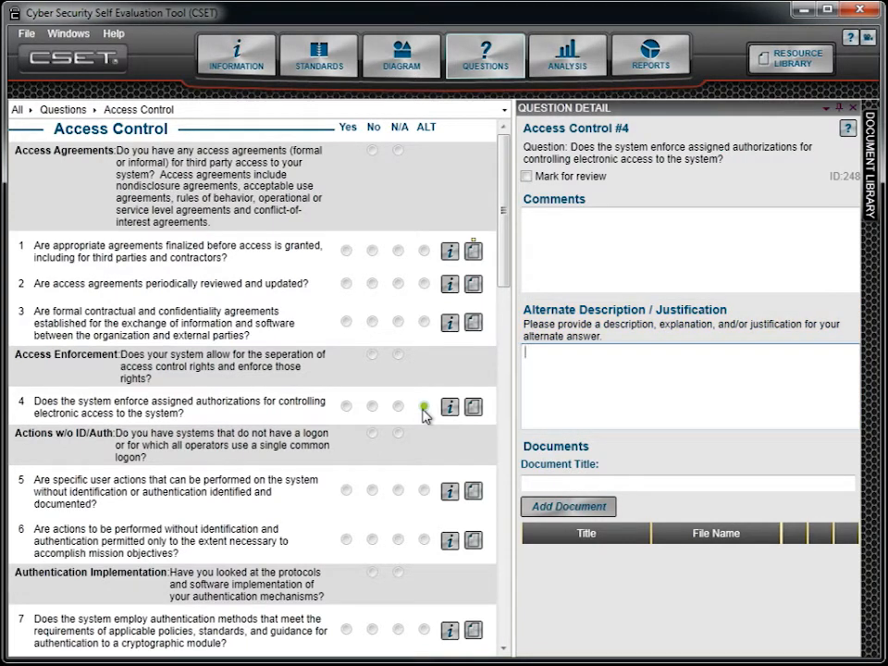
type("Rather than allow user actions to")
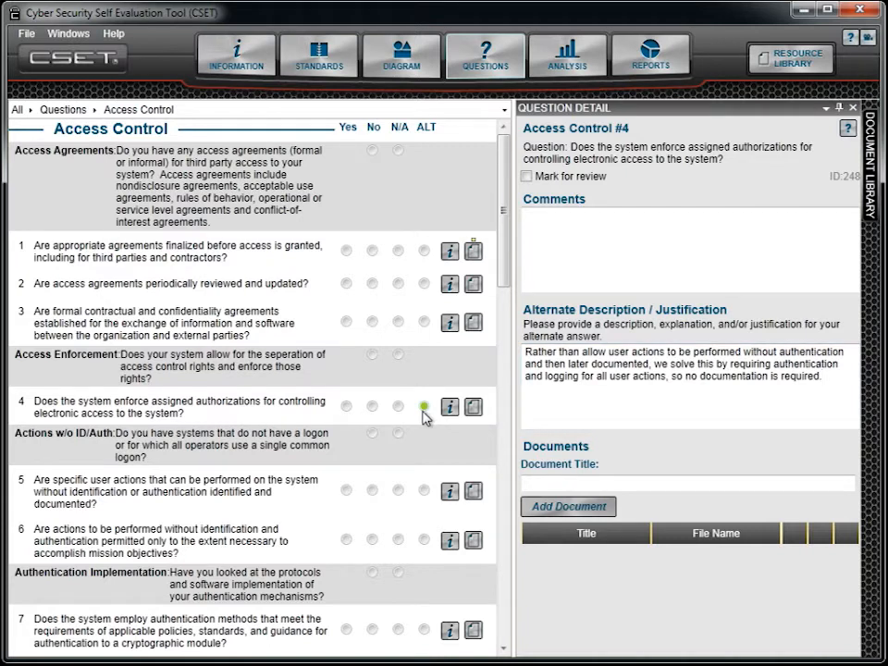
- Attach ACME Cyber Security Policies.docx to question 4 with the document title "Cyber Security Policies"
left_click(532, 483)
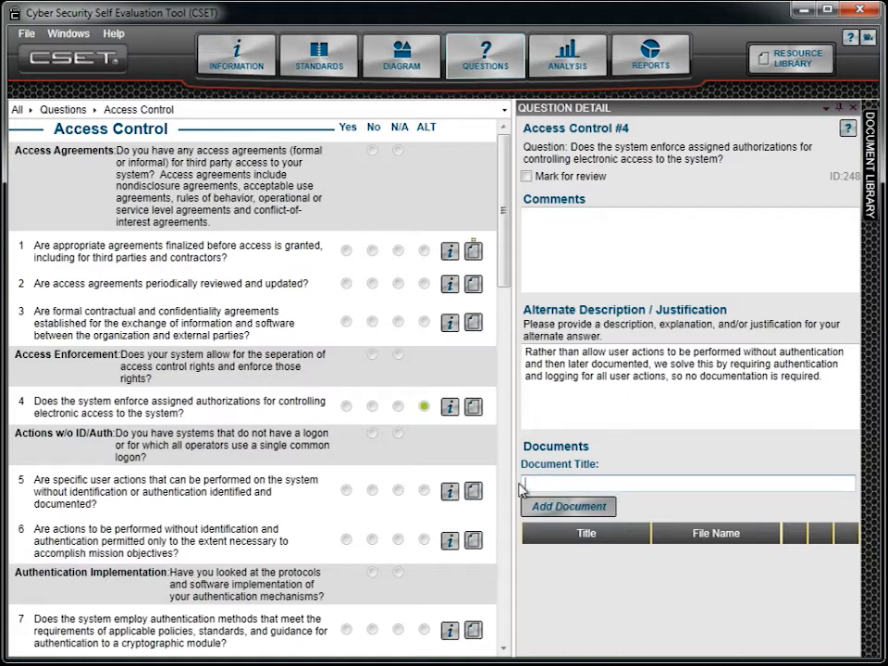
type("Cyber ")
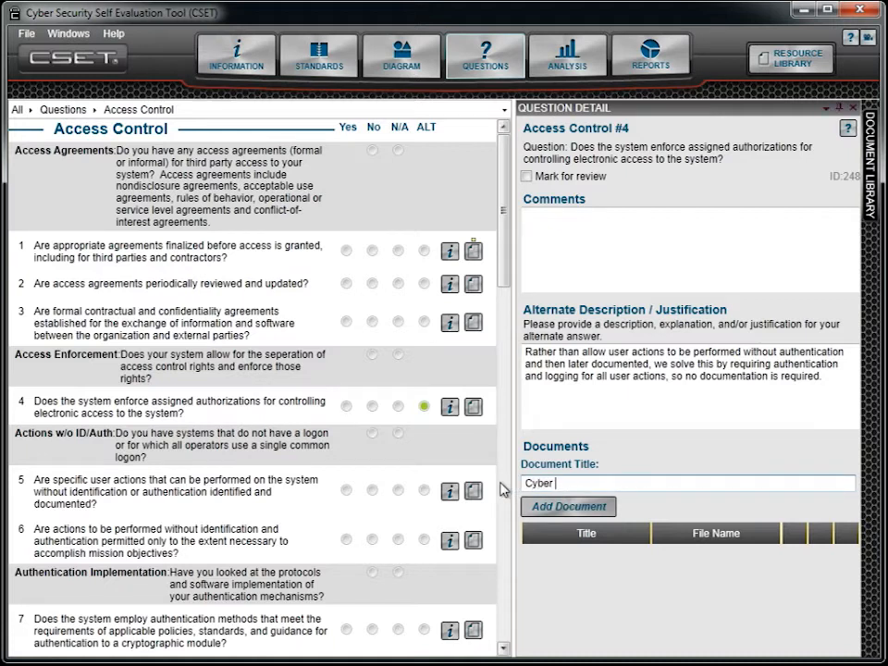
type("Security Policies")
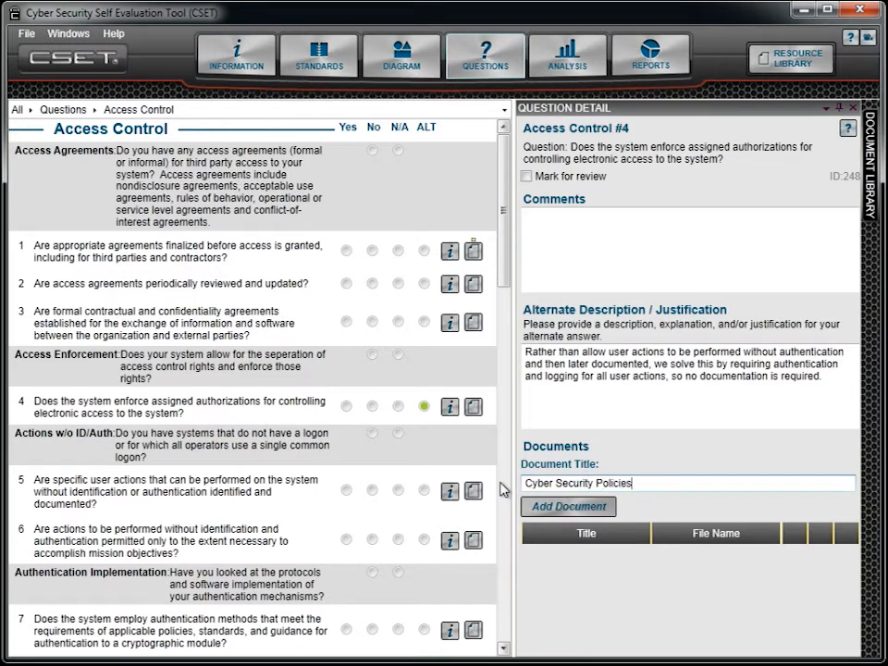
left_click(583, 509)
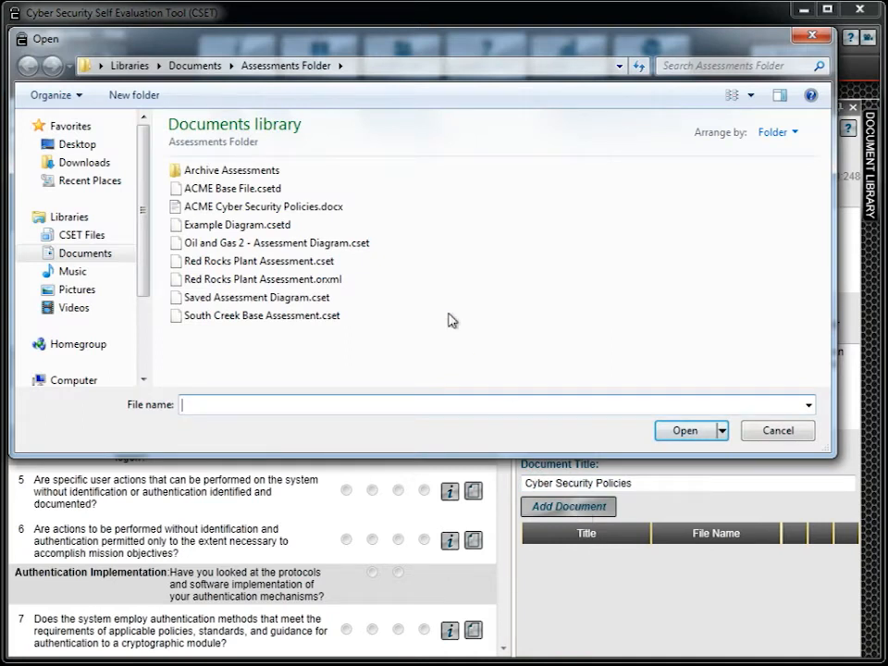
left_click(183, 210)
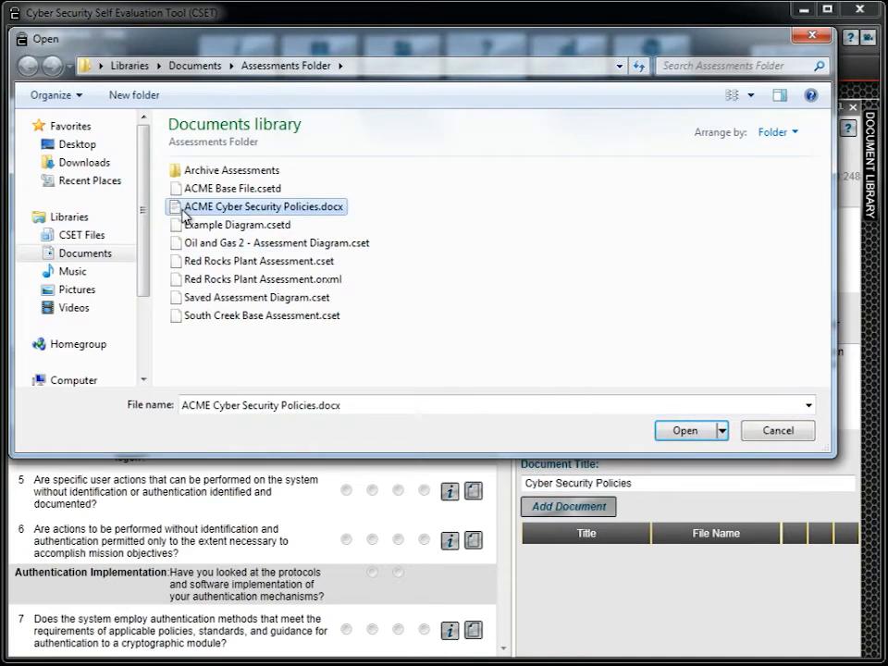
left_click(679, 432)
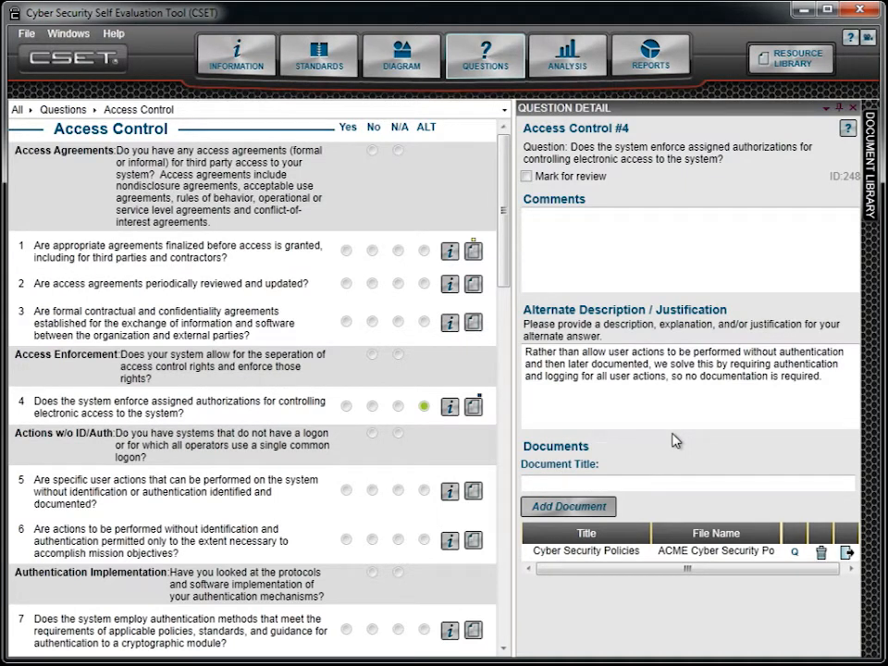
- Add ACME Cyber Security Policies.docx to question 4 again, leaving the document title blank
left_click(592, 509)
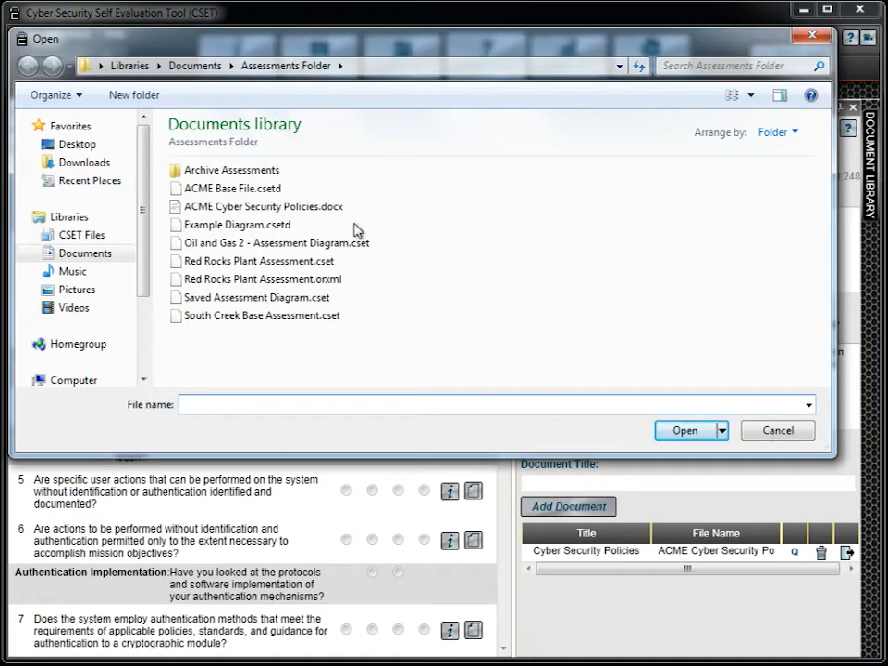
left_click(305, 215)
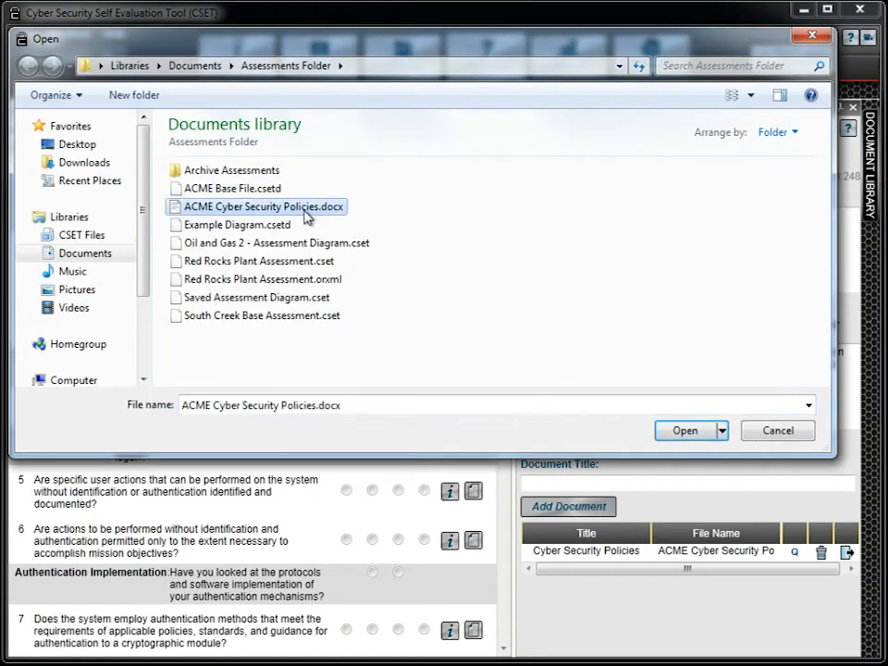
left_click(683, 430)
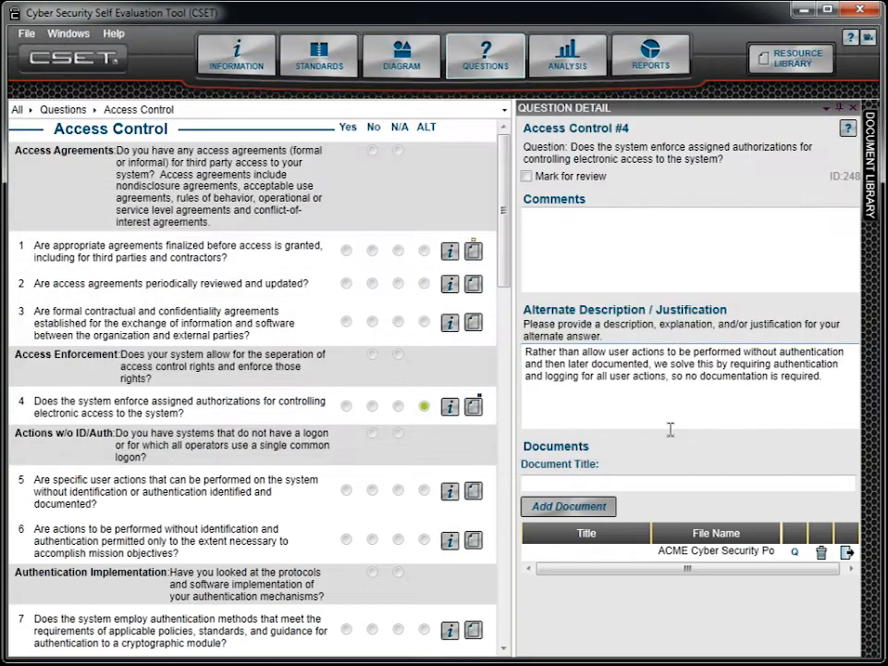
- Set the title of the attached document in question 4's document list to "Computer Access Agreement"
left_click(580, 560)
left_click(580, 552)
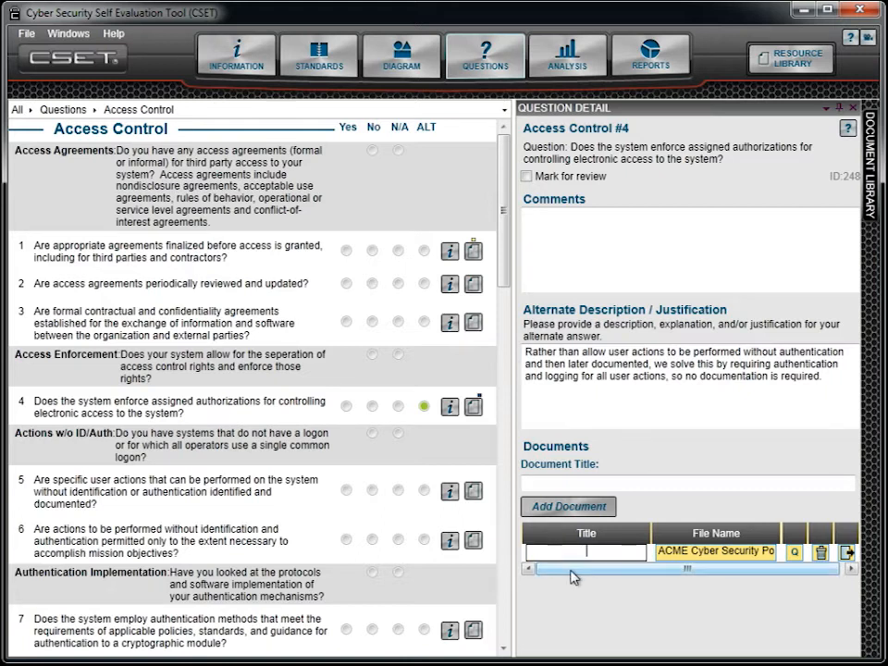
type("Computer Access")
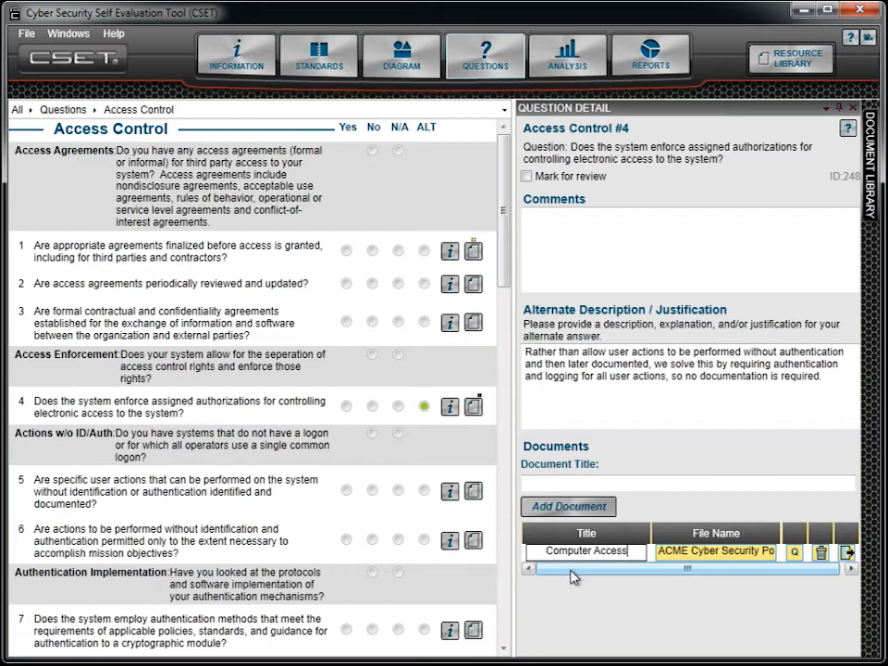
type(" Agreement")
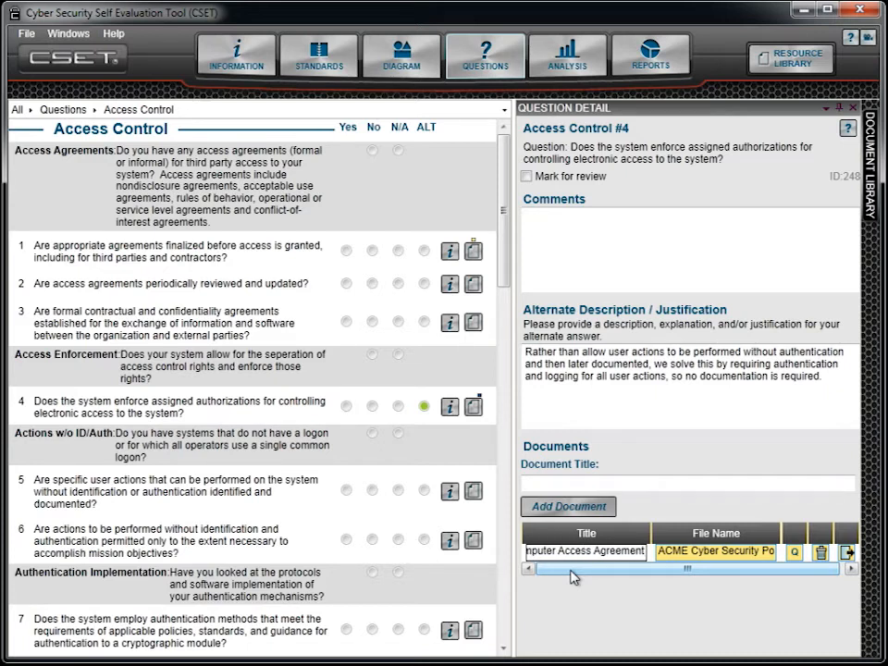
key("Return")
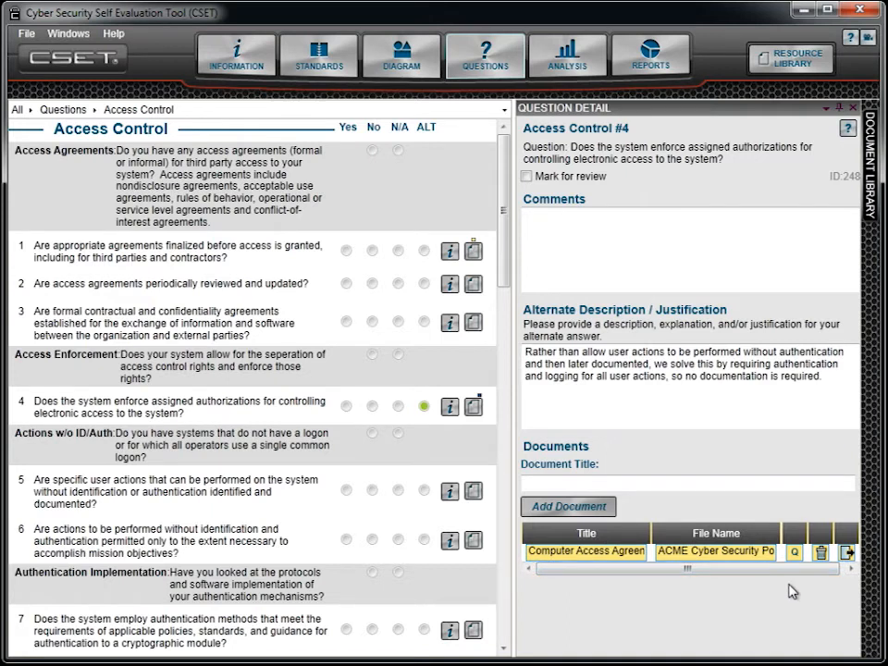
- View the list of questions linked to the attached document, and open its export dialog without saving a copy
left_click(793, 553)
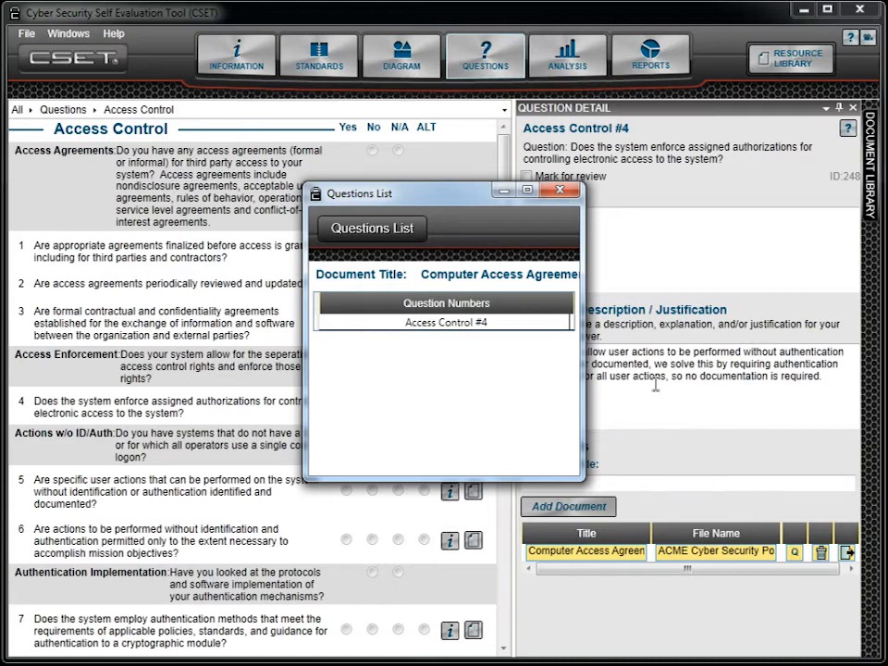
left_click(560, 192)
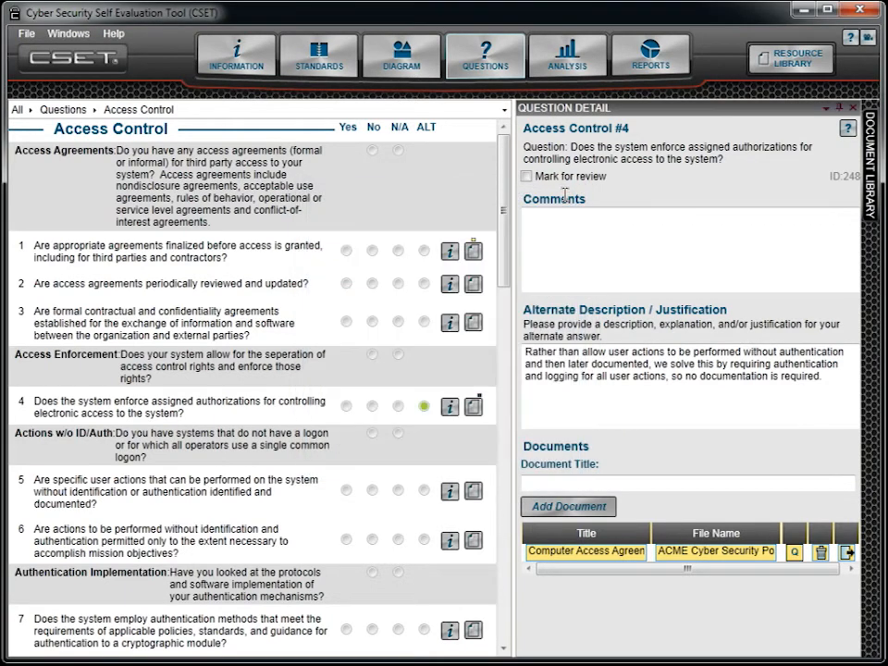
left_click(846, 553)
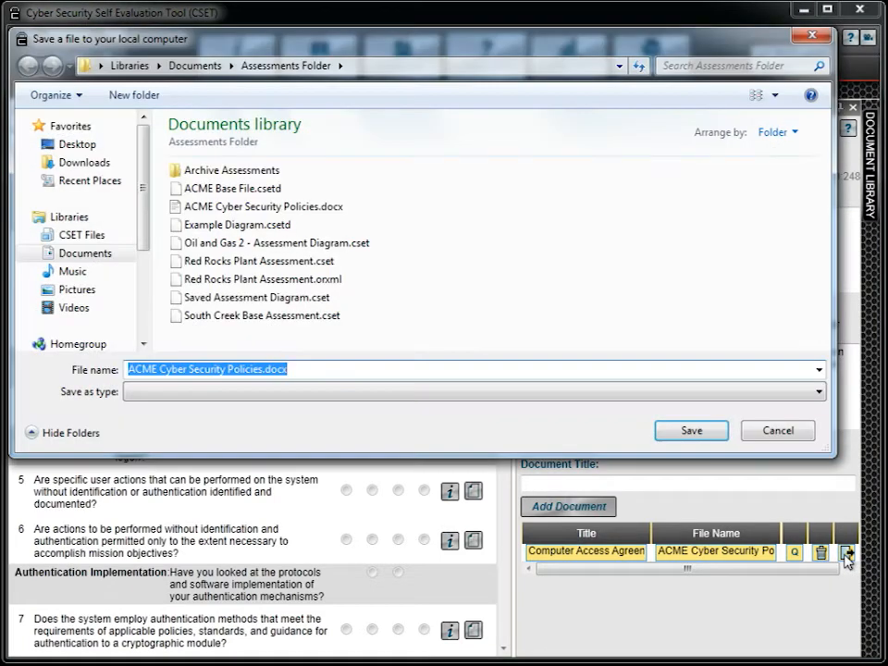
left_click(784, 437)
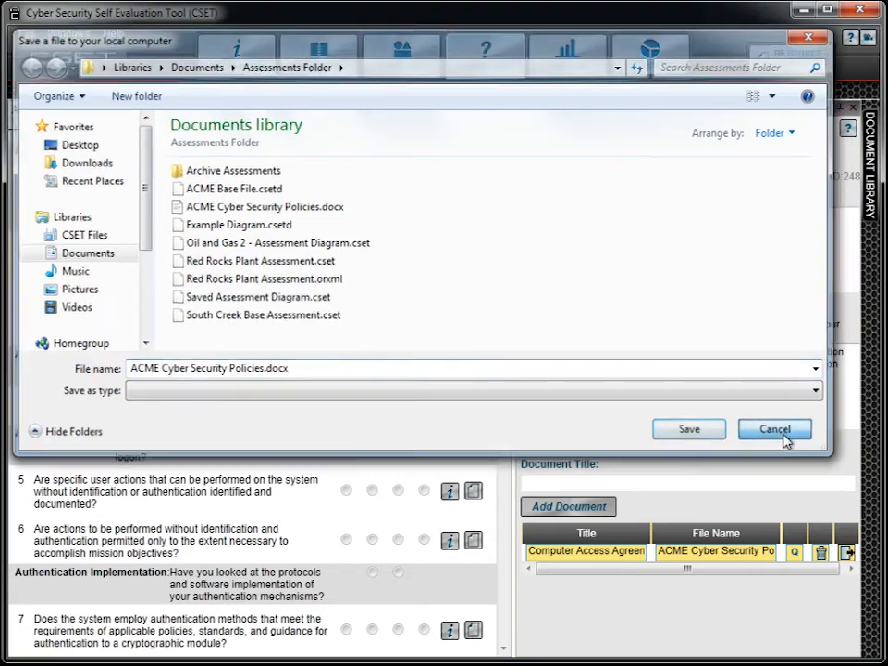